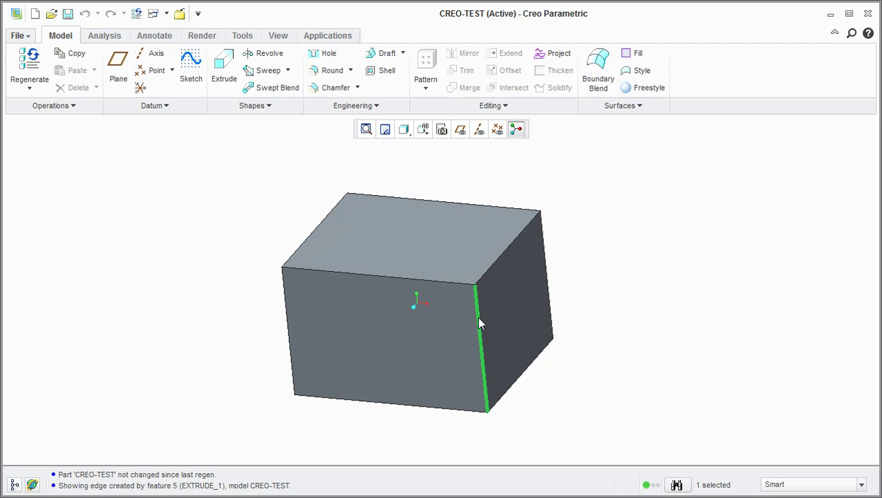
- Round the block's four vertical edges with a radius of 19
click(501, 346)
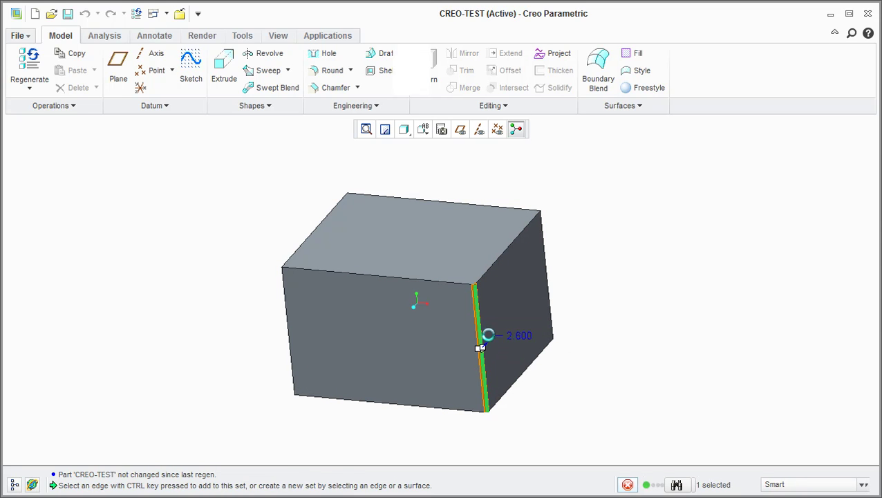
drag(482, 348, 500, 343)
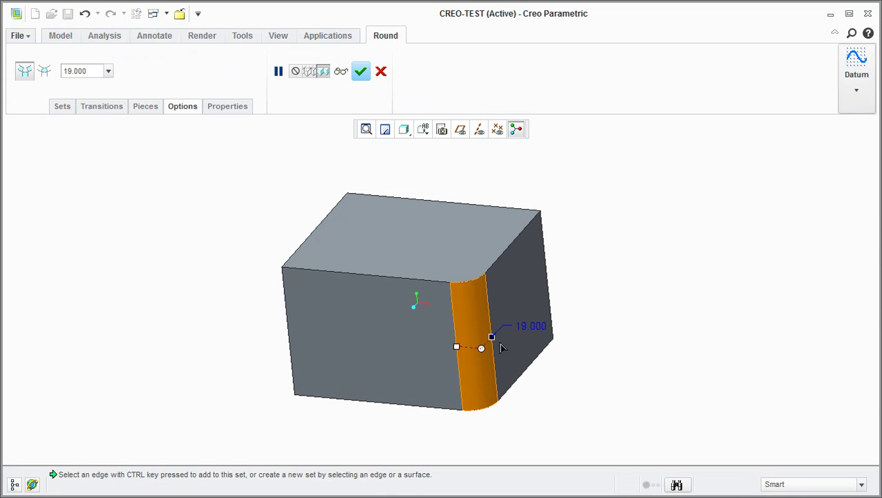
ctrl+click(547, 281)
ctrl+click(351, 225)
ctrl+click(290, 321)
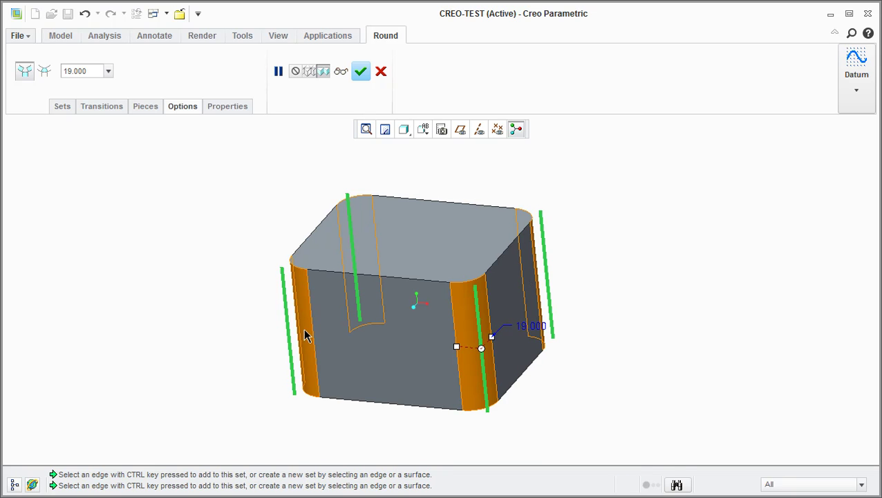
click(361, 71)
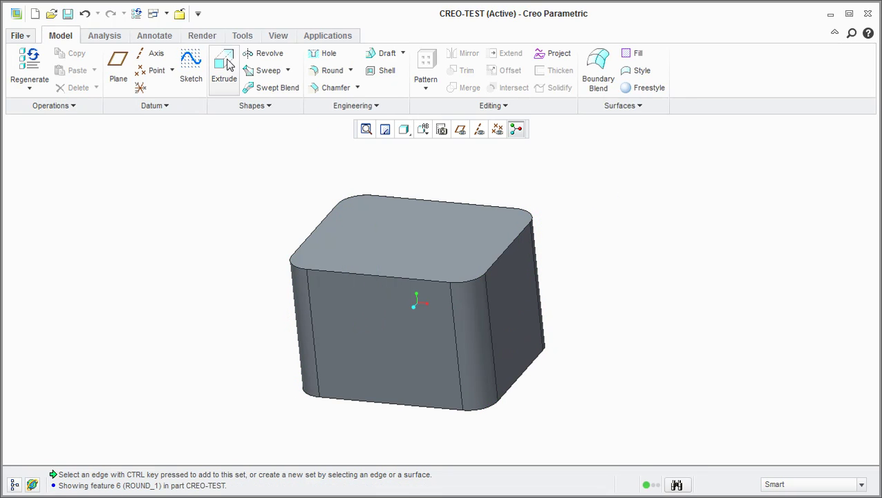
- Start an extrude on the block's top face and sketch a circle centred on the origin with a diameter of 60
click(226, 65)
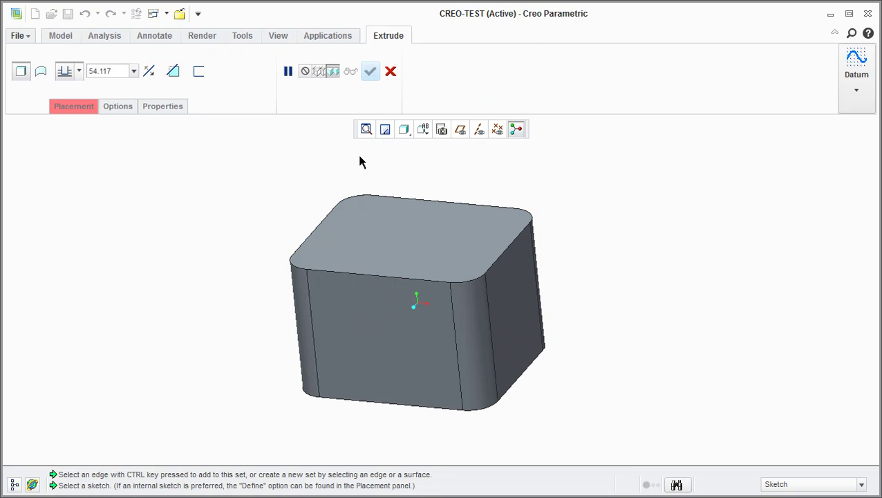
click(408, 222)
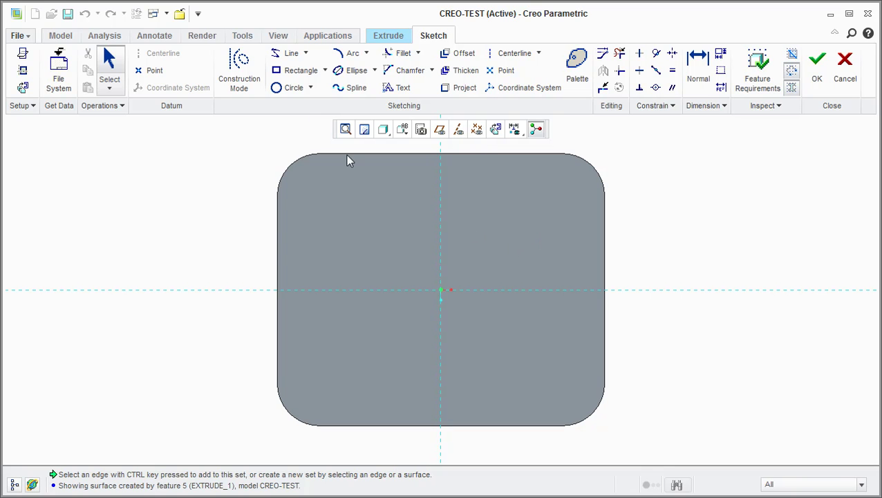
click(282, 88)
click(441, 289)
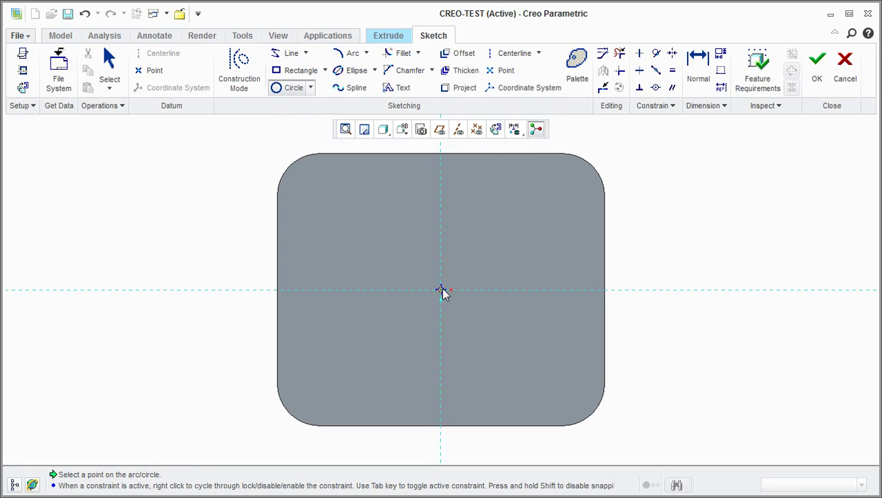
click(506, 269)
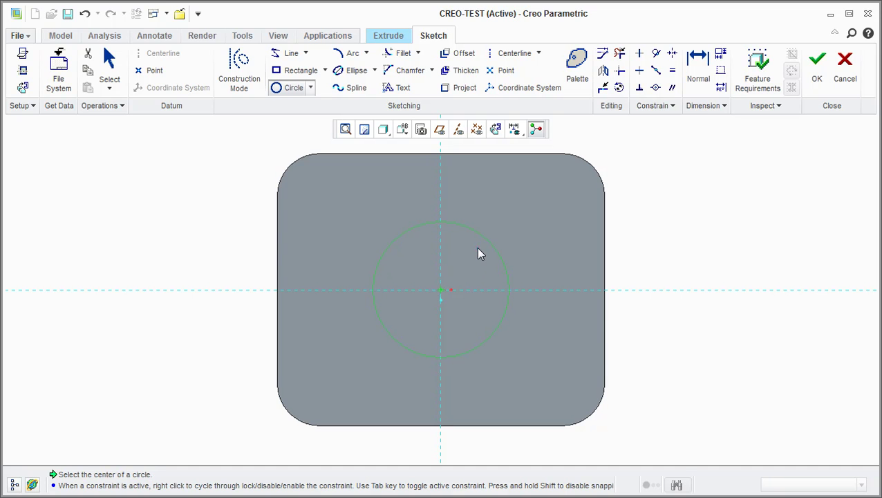
click(698, 62)
double_click(470, 232)
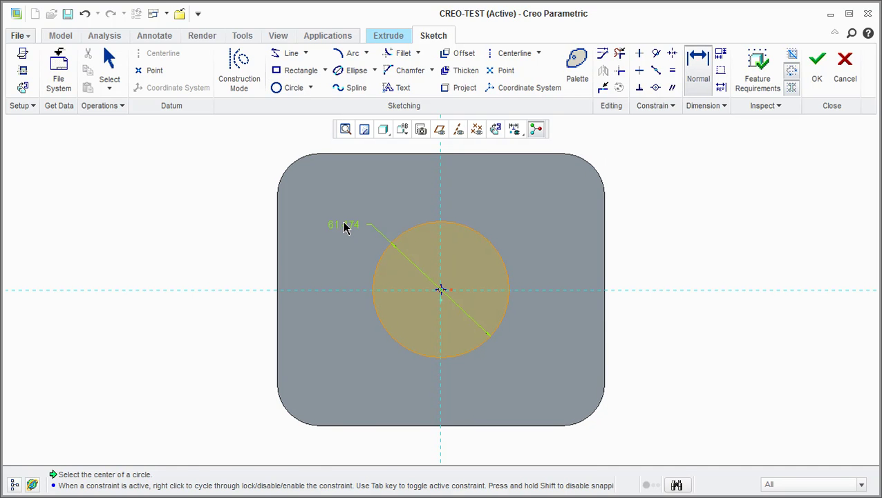
middle_click(345, 227)
text(60)
key(Return)
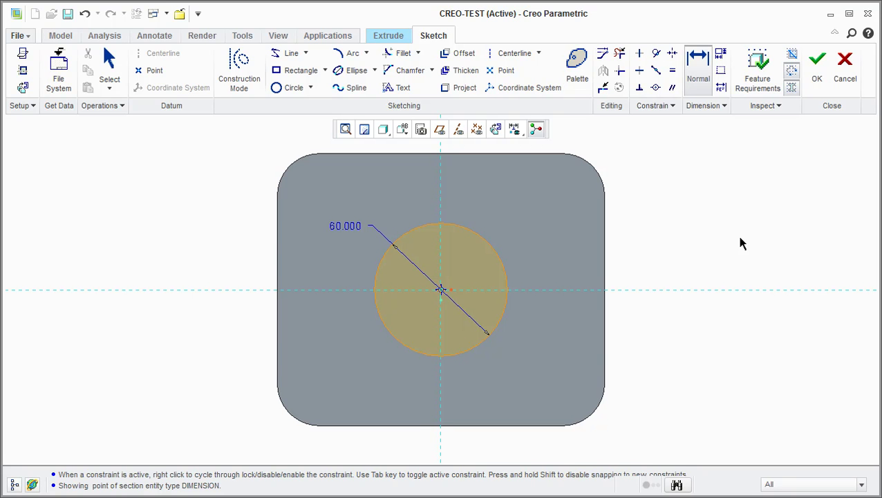
- Finish the circle sketch and extrude it as a cut into the block to a depth of about 29.3
key(ctrl+d)
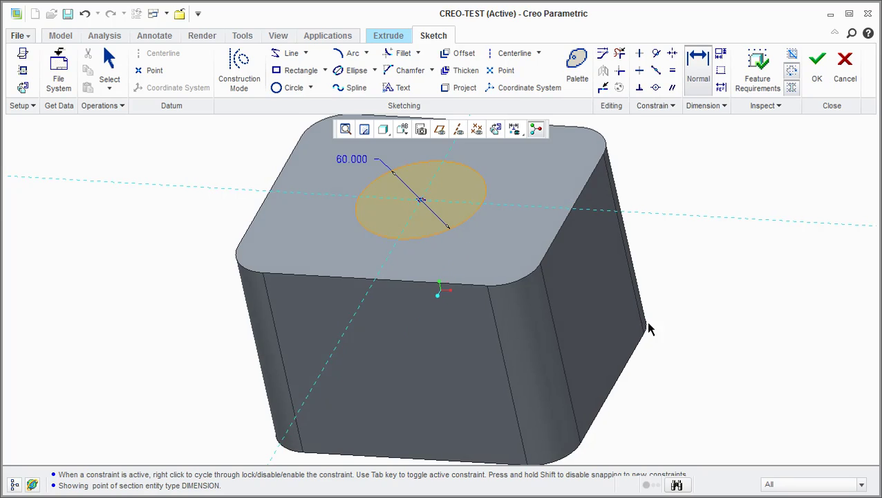
click(817, 82)
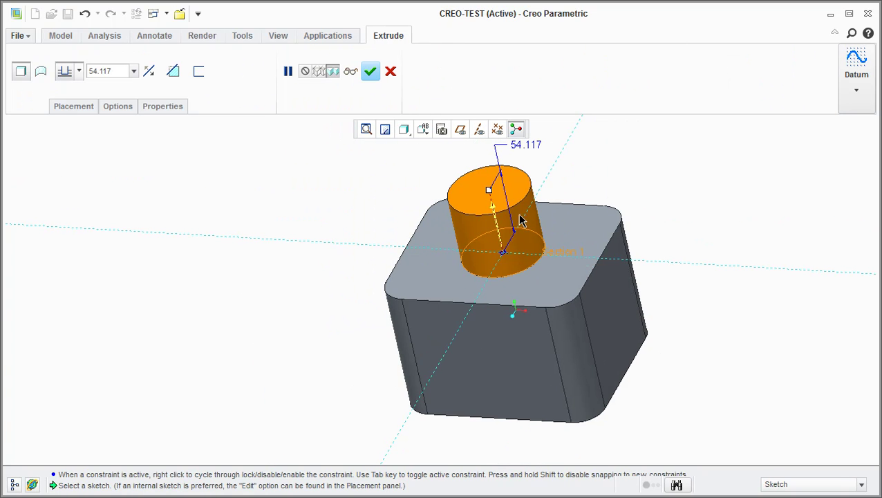
drag(489, 195, 511, 287)
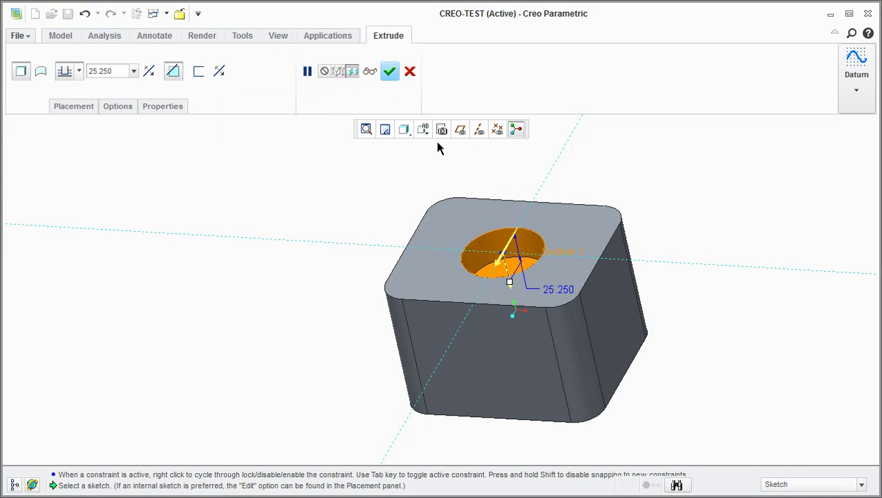
mouse_move(512, 287)
mouse_down()
mouse_move(496, 175)
mouse_move(521, 287)
mouse_up()
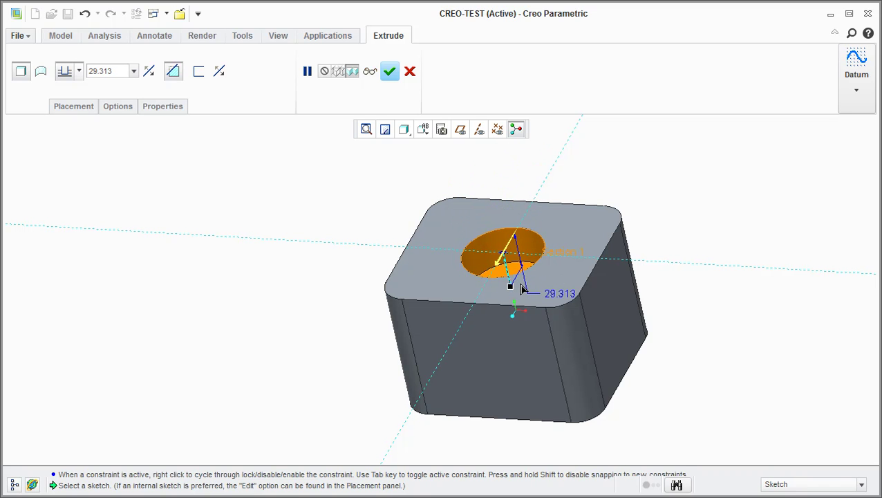
click(386, 75)
- Round the block's outer top edges and the hole's rim with a radius of 9.5
scroll(583, 228, up, 2)
scroll(581, 232, down, 2)
click(593, 258)
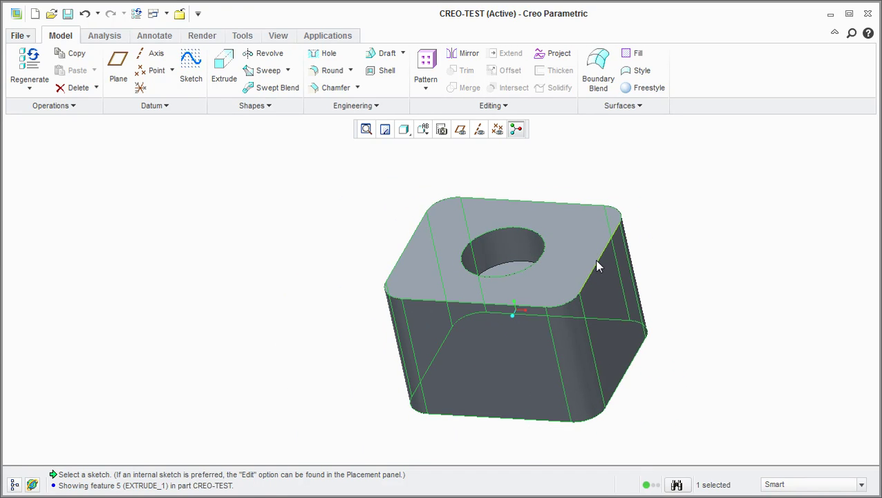
right_click(598, 266)
click(626, 287)
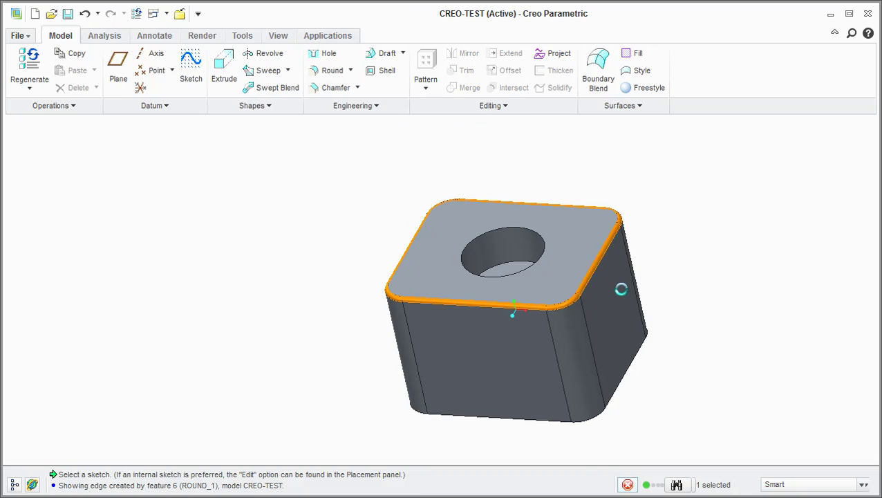
drag(597, 259, 592, 256)
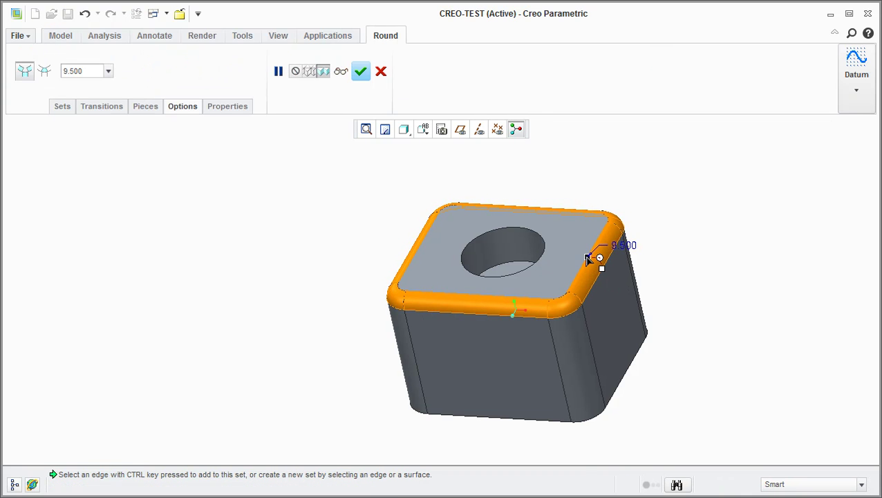
click(518, 233)
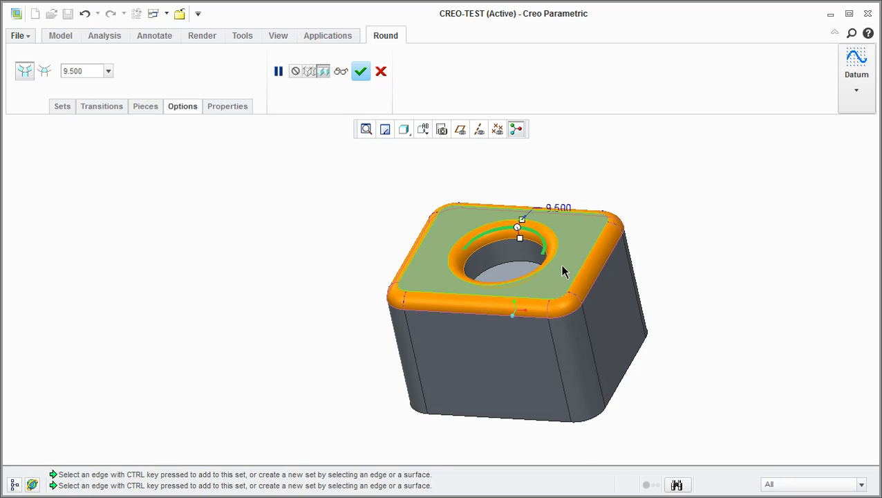
click(360, 71)
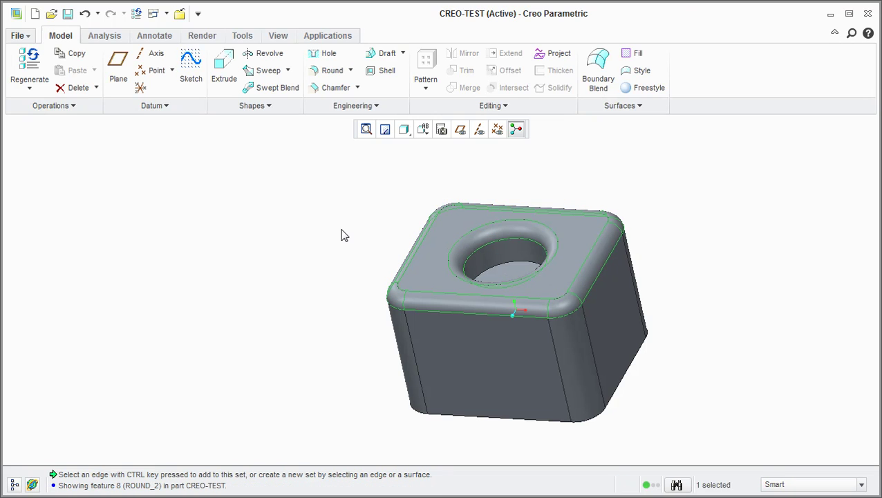
- Apply a yellow-orange appearance from the Appearance Gallery to the entire CREO-TEST part
scroll(643, 253, down, 2)
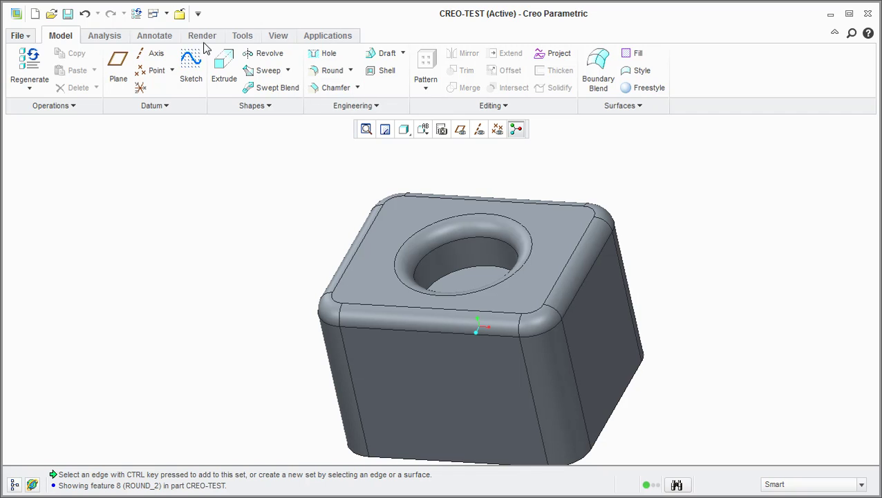
click(278, 35)
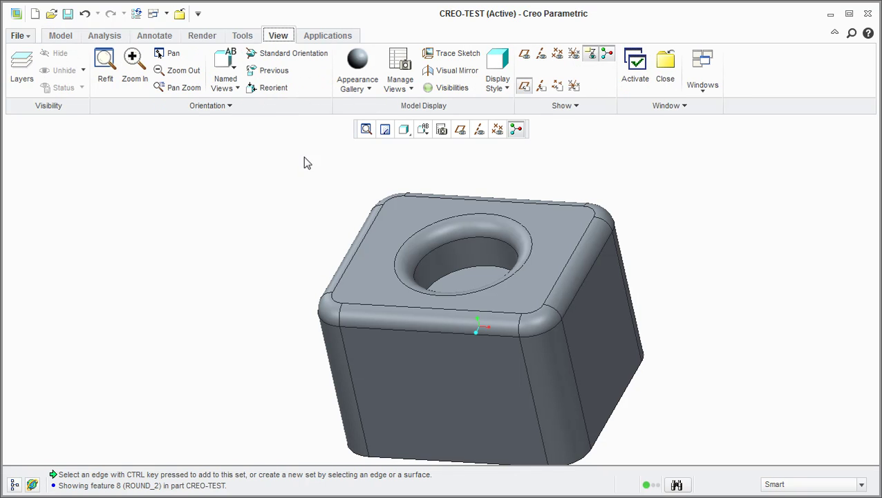
click(369, 90)
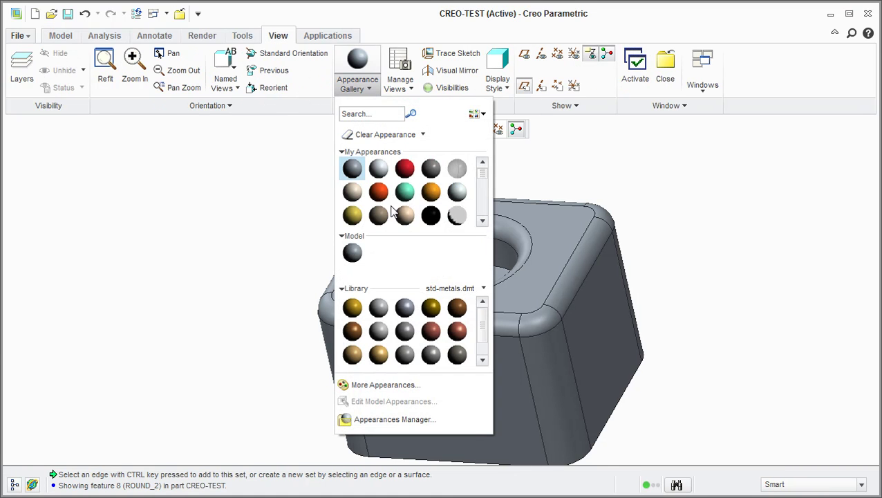
click(352, 168)
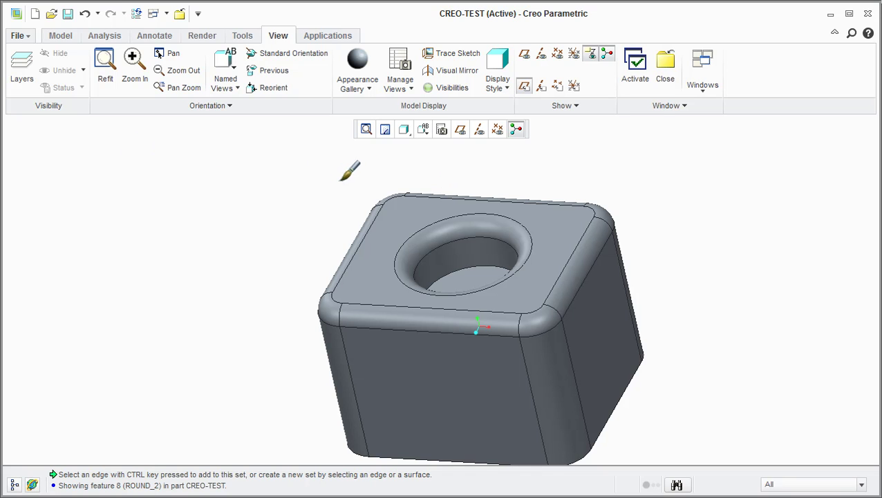
click(14, 484)
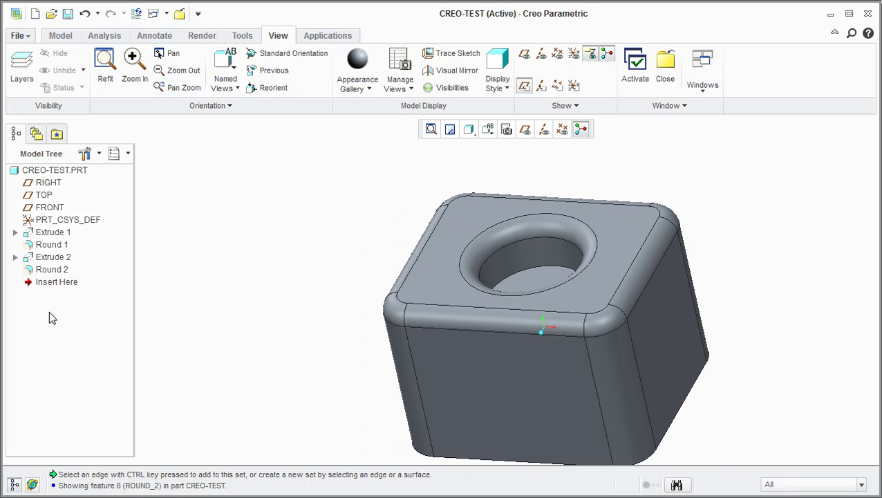
click(48, 170)
middle_click(273, 287)
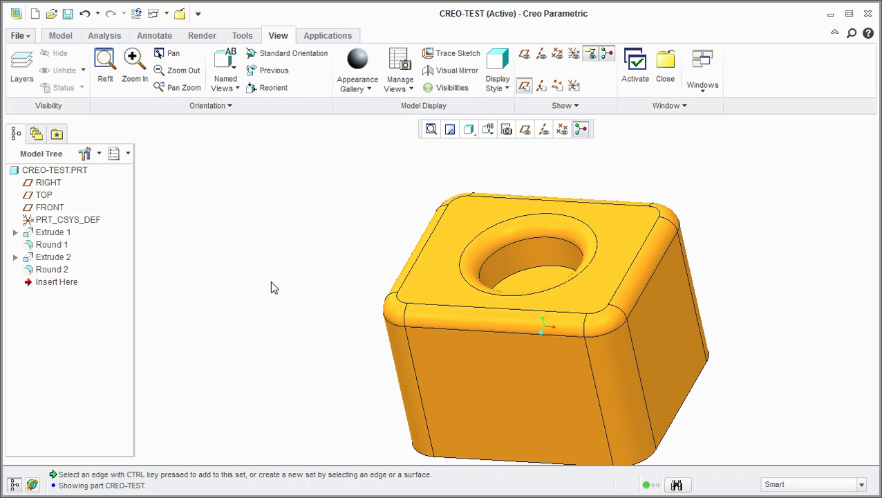
click(15, 484)
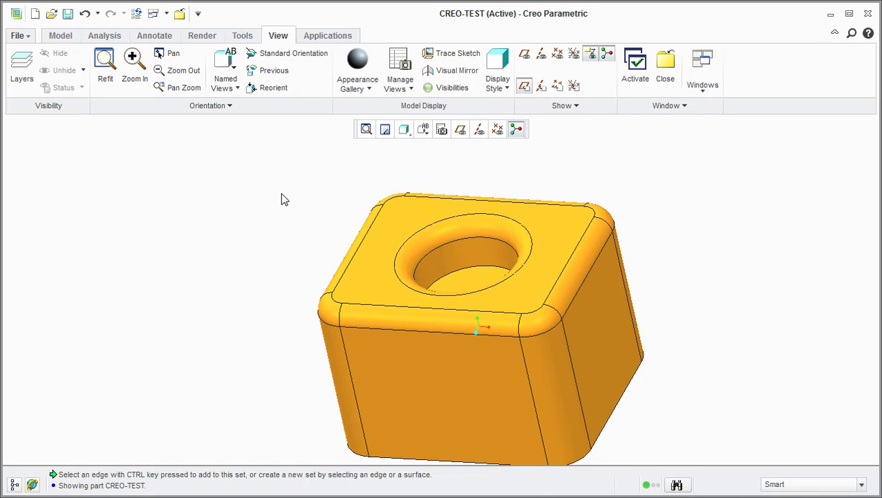
- Dynamically enlarge the hole's diameter and increase its rim round to about R15
click(427, 244)
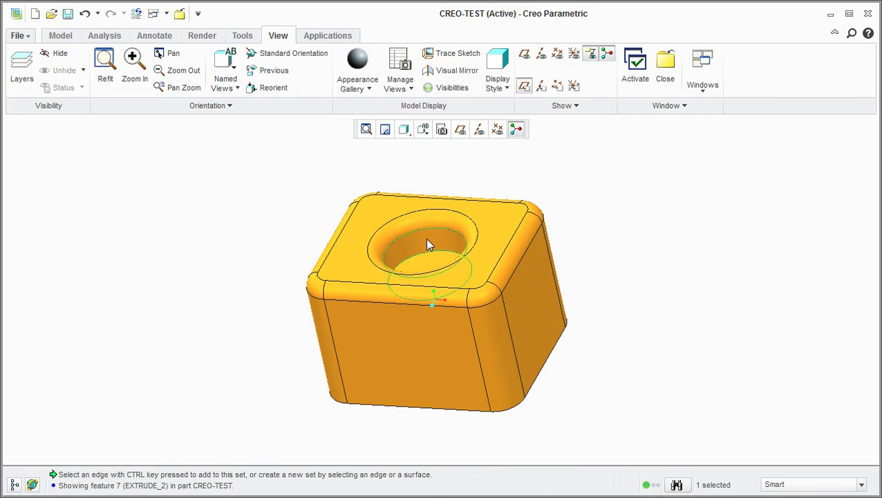
double_click(429, 242)
drag(435, 240, 425, 210)
double_click(426, 215)
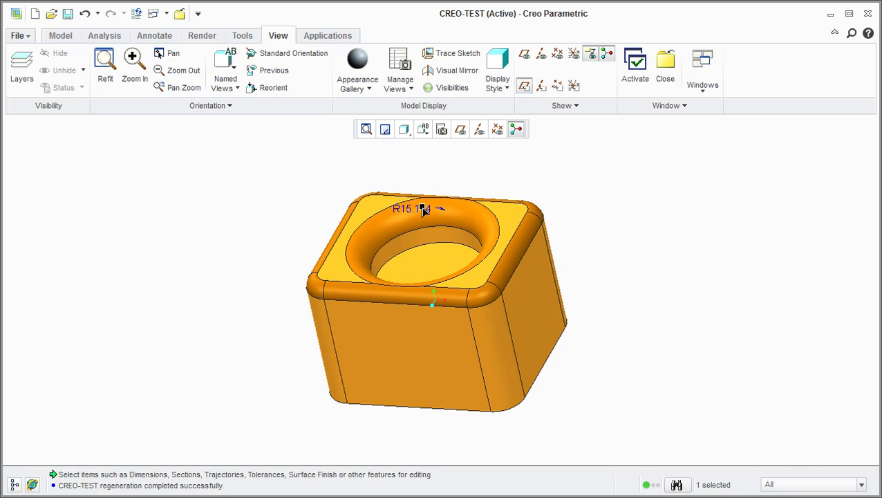
- Dynamically reduce the vertical corner rounds to about R6.87 and raise the block's height to about 115.4
double_click(498, 358)
drag(499, 360, 502, 362)
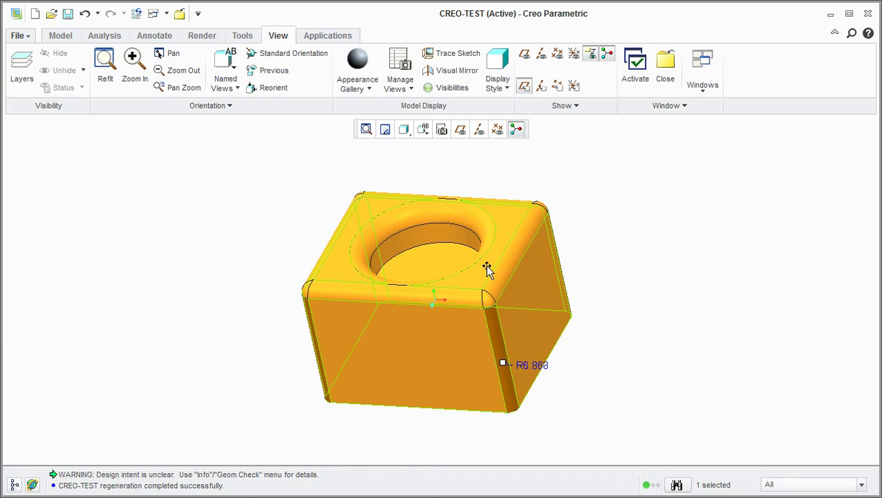
double_click(483, 268)
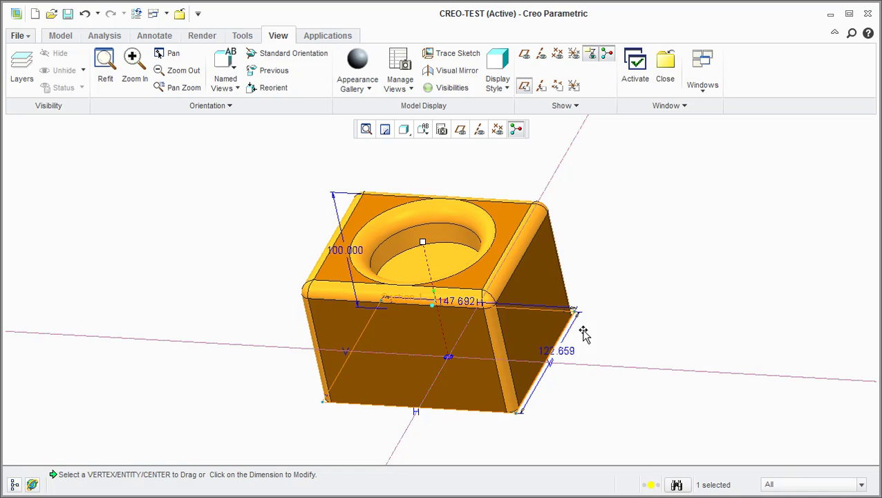
click(551, 279)
drag(423, 243, 424, 228)
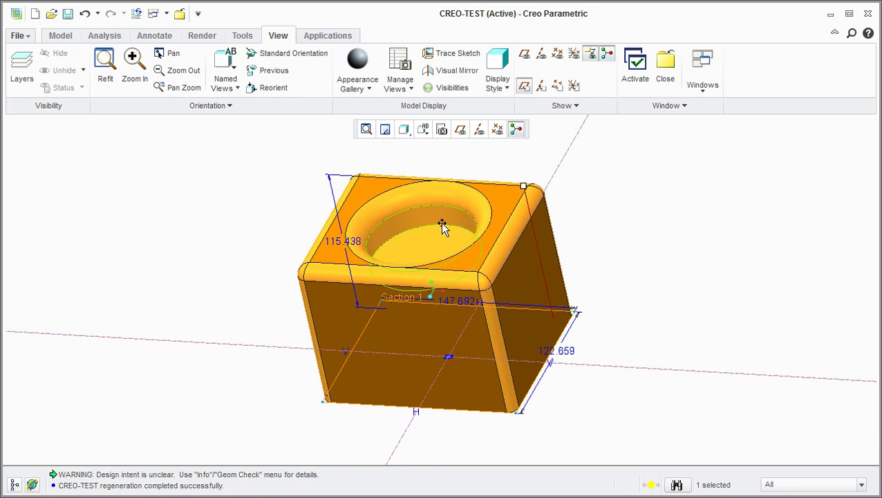
- Dynamically reduce the hole's diameter and finish editing the feature
double_click(437, 215)
drag(443, 217, 437, 224)
click(615, 271)
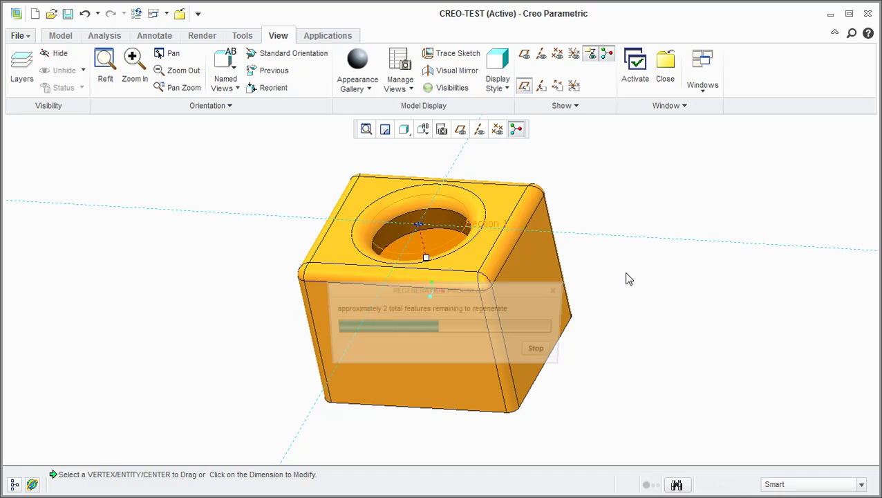
mouse_move(643, 305)
middle_down()
mouse_move(650, 358)
mouse_move(643, 309)
middle_up()
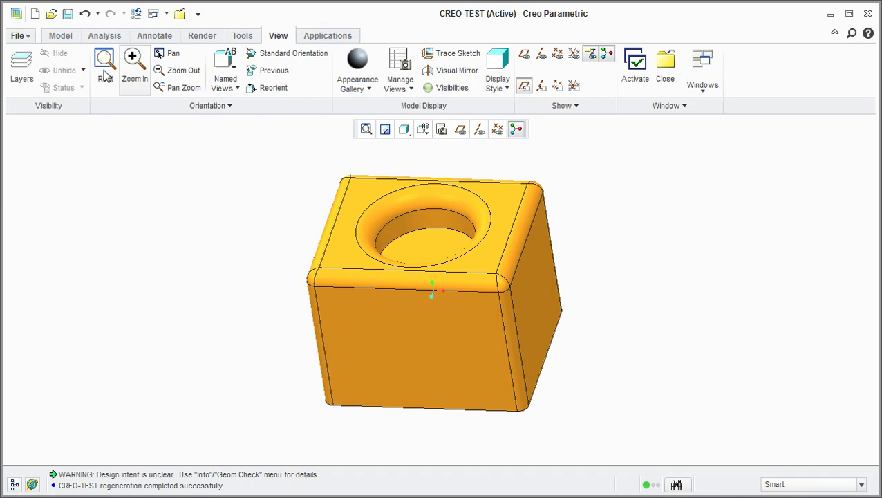
- Start a parallel blend protrusion with regular sketched sections and the Straight attribute
click(60, 36)
click(268, 106)
mouse_move(239, 125)
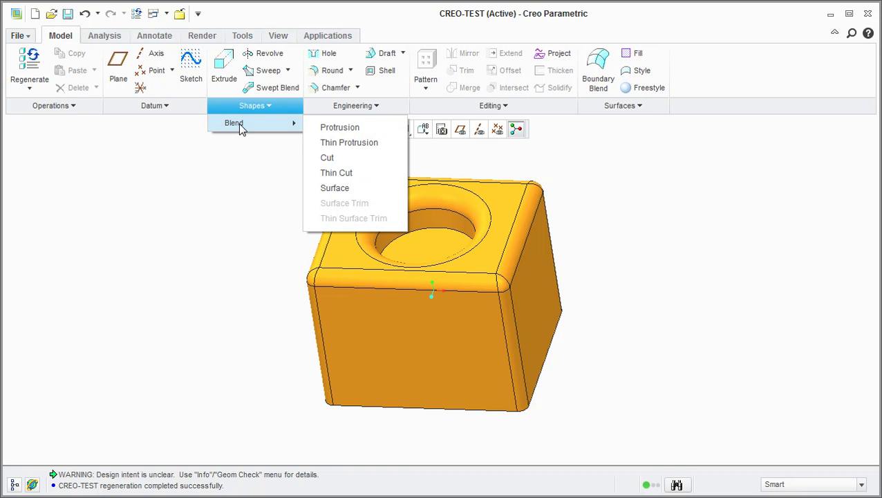
click(340, 128)
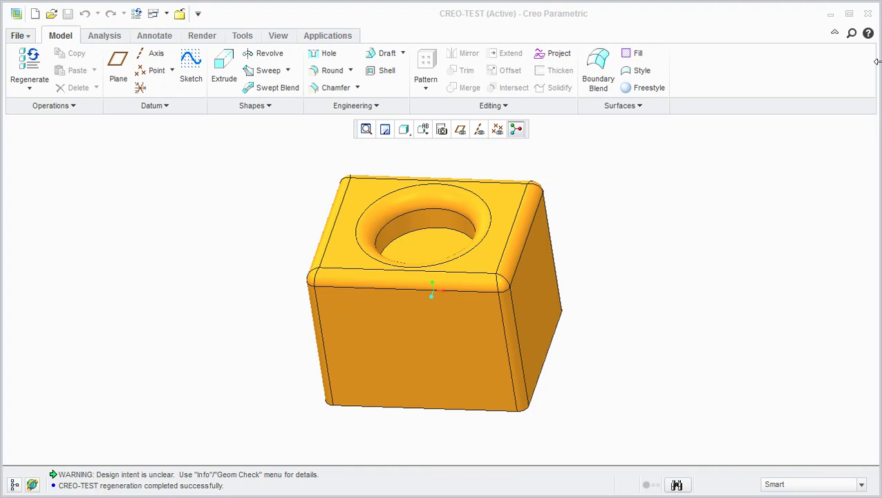
drag(881, 20, 795, 126)
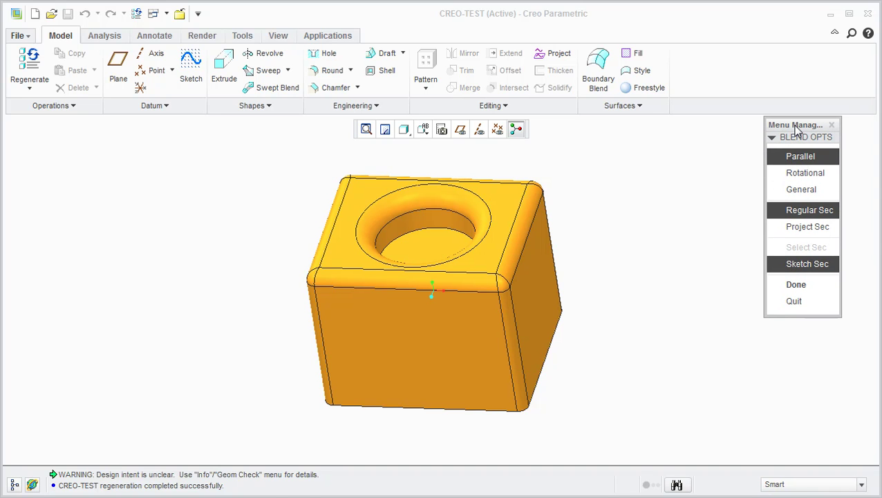
click(801, 289)
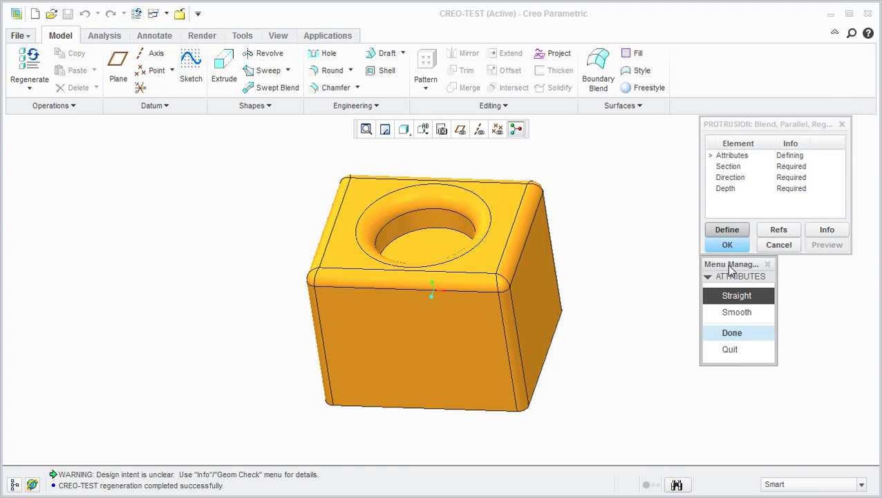
click(737, 342)
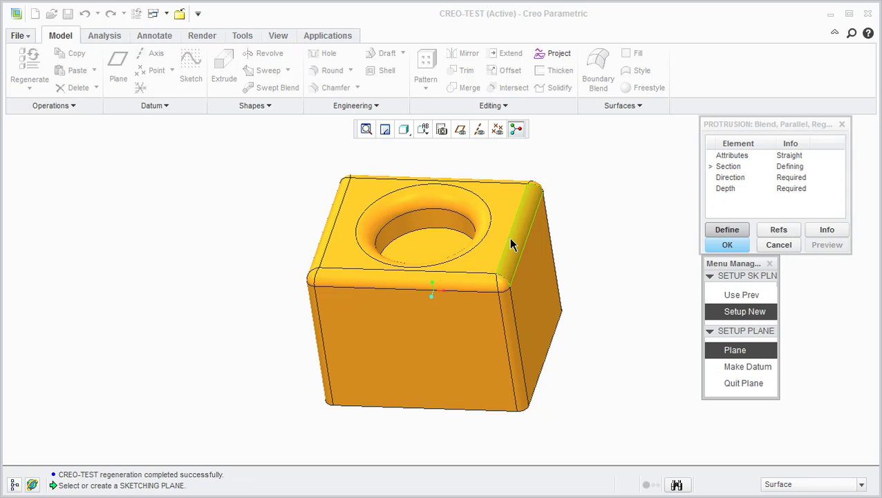
- Set the block's side face as the blend's sketching plane with default orientation, and cancel the protrusion
click(541, 300)
click(734, 366)
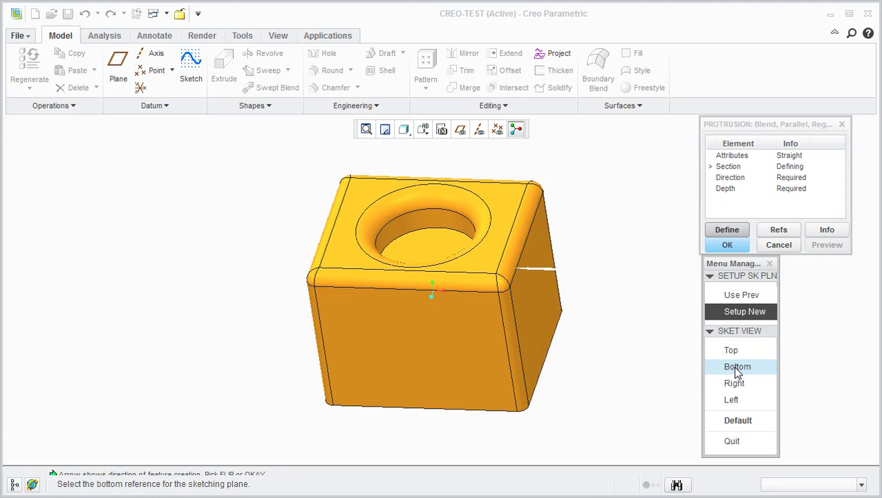
click(740, 420)
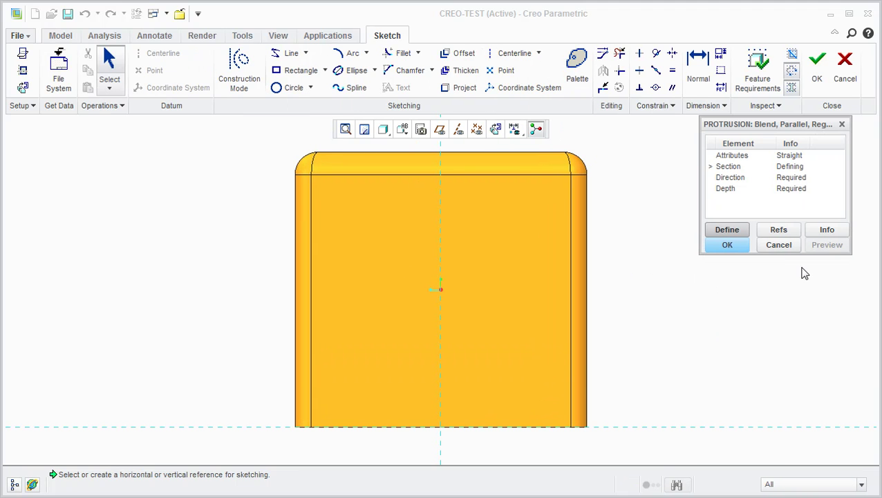
click(782, 247)
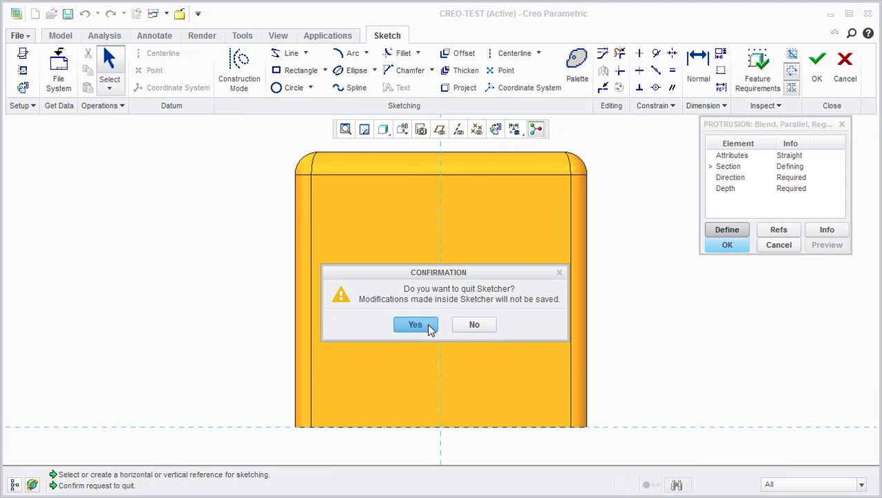
click(415, 324)
click(753, 207)
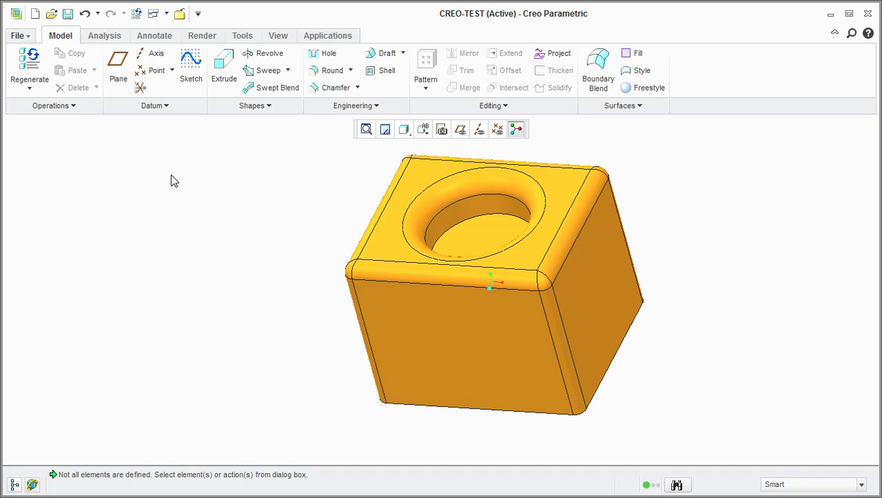
- View the Program options for the model and return without choosing any
click(238, 36)
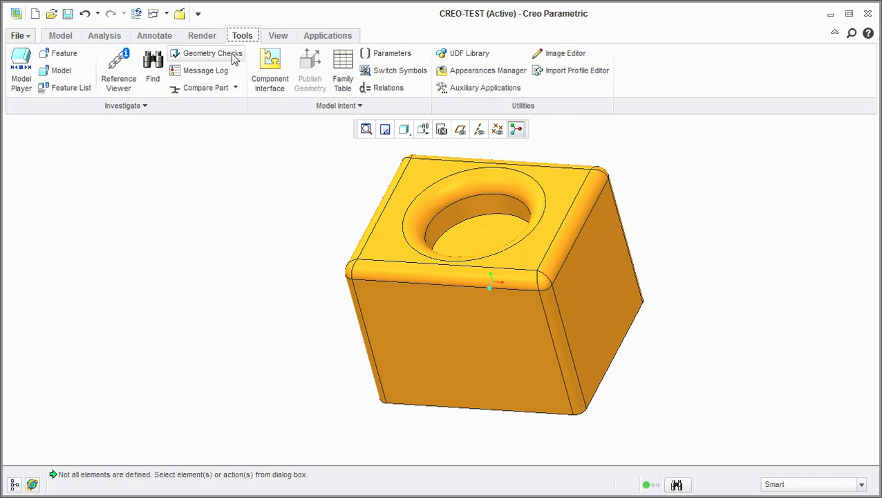
click(312, 107)
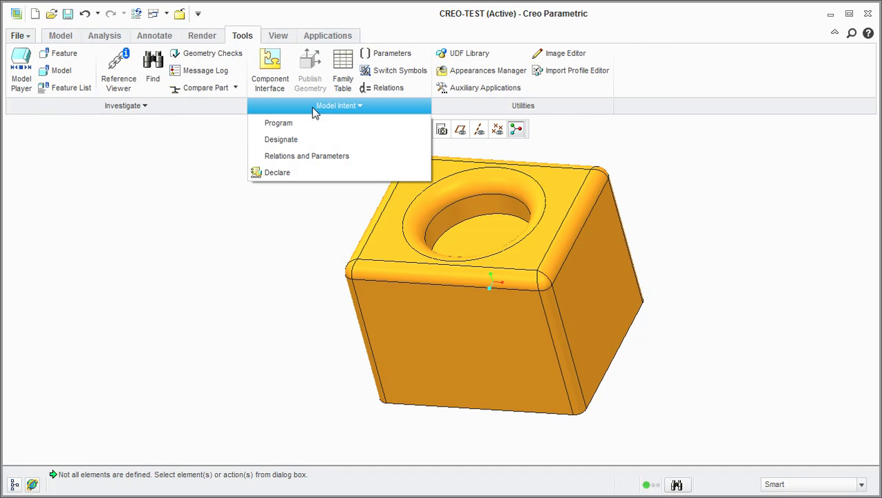
click(280, 123)
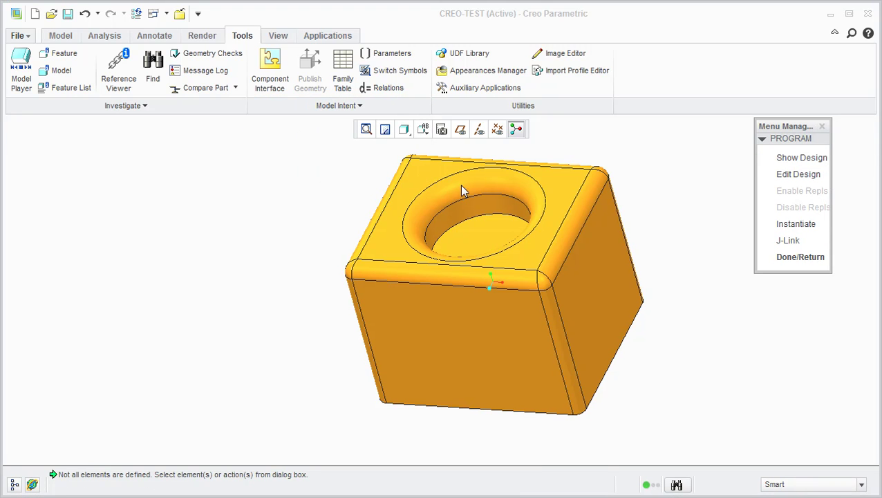
click(792, 257)
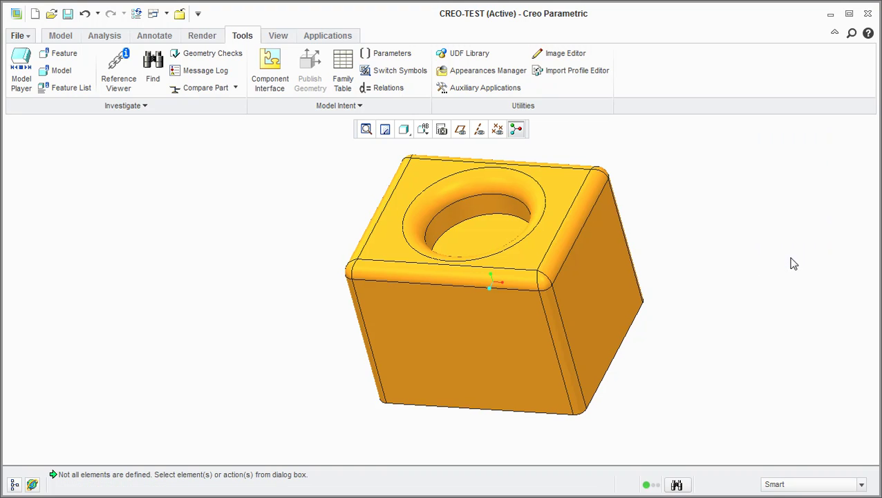
click(349, 107)
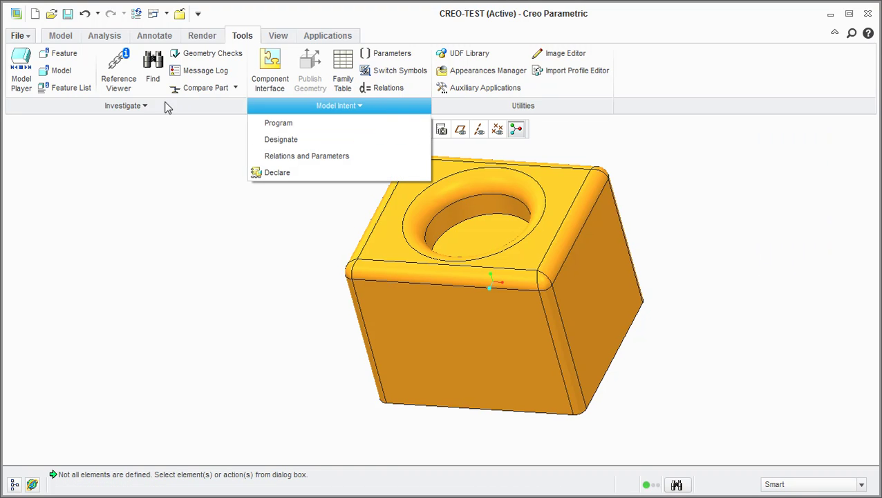
click(141, 109)
click(141, 109)
click(121, 215)
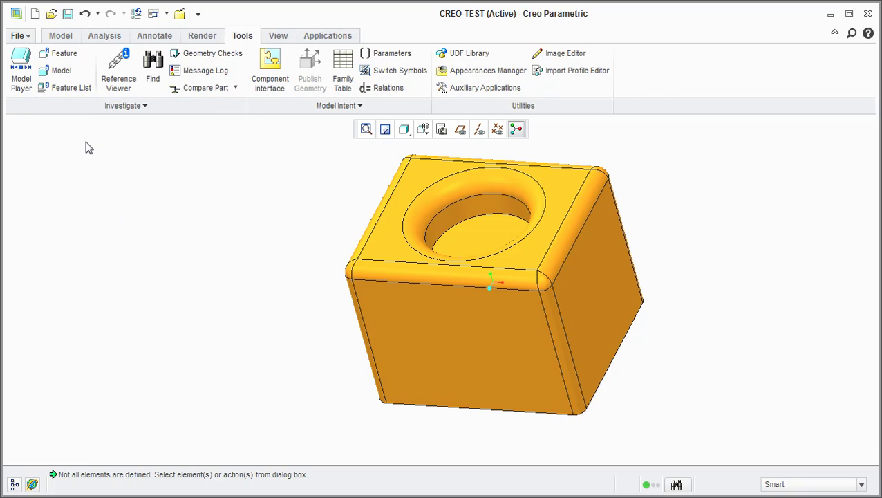
- Start a Cosmetic Groove feature and quit its reference selection
click(60, 36)
click(251, 107)
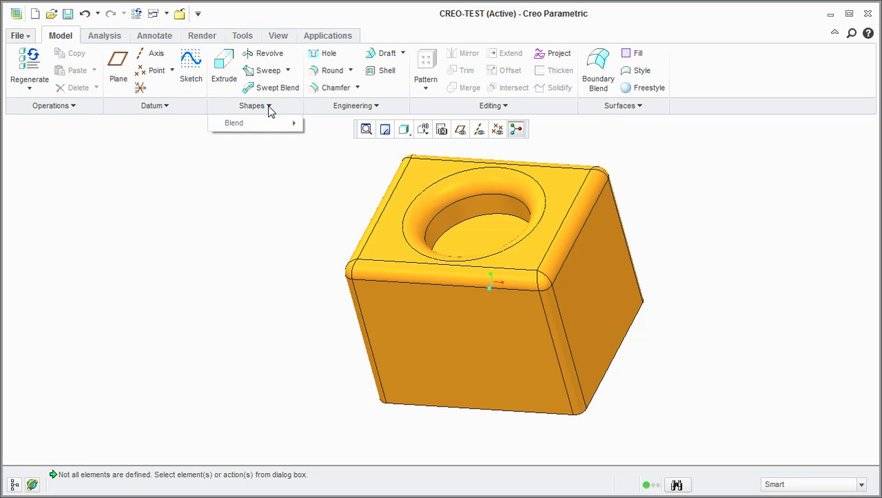
click(374, 107)
click(373, 107)
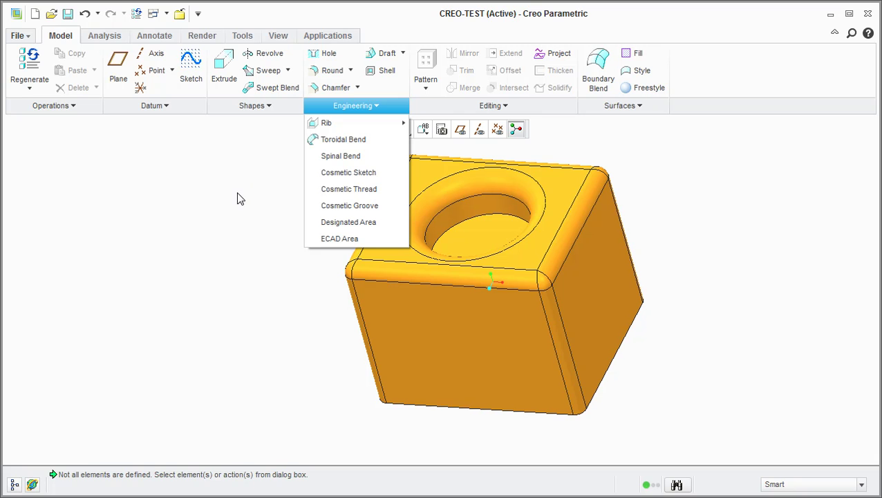
click(348, 206)
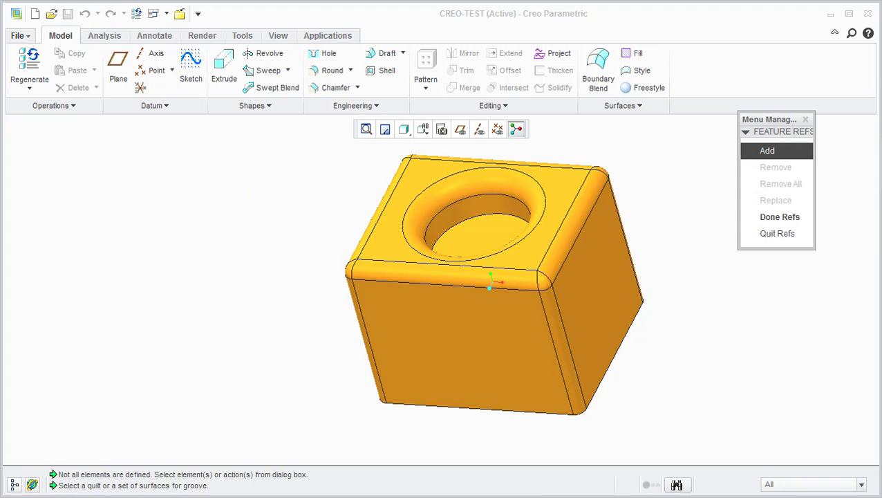
click(777, 233)
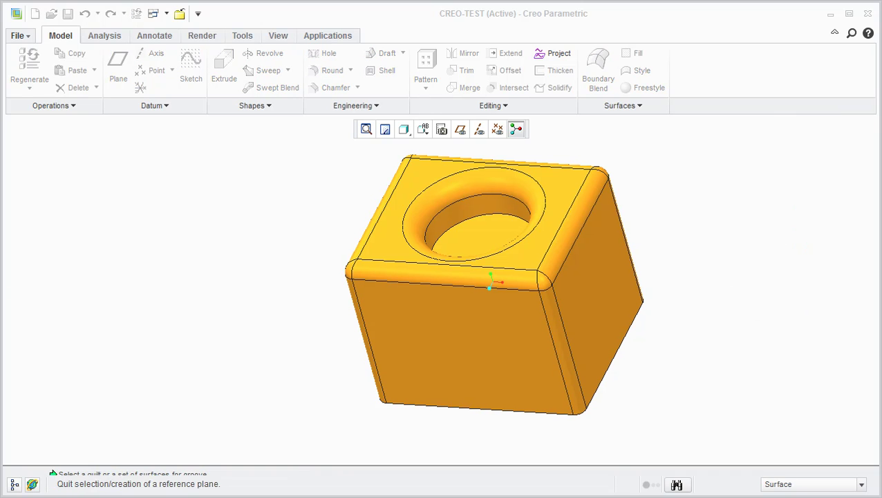
click(371, 106)
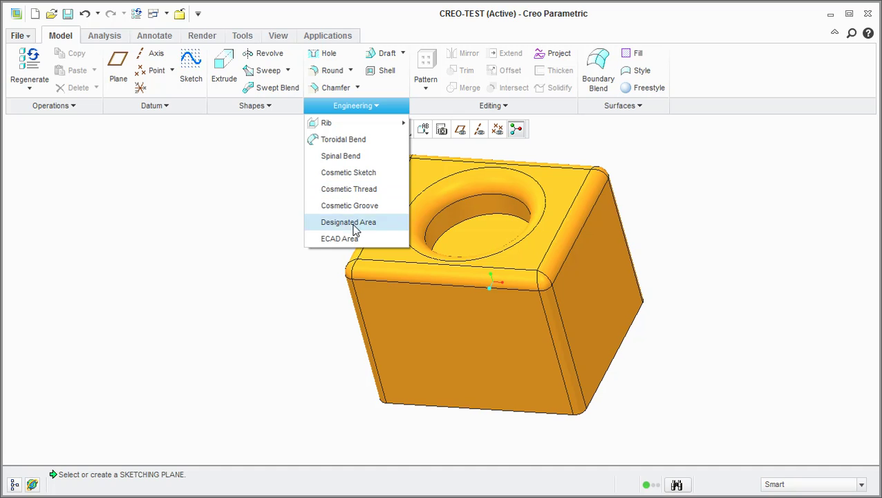
click(265, 110)
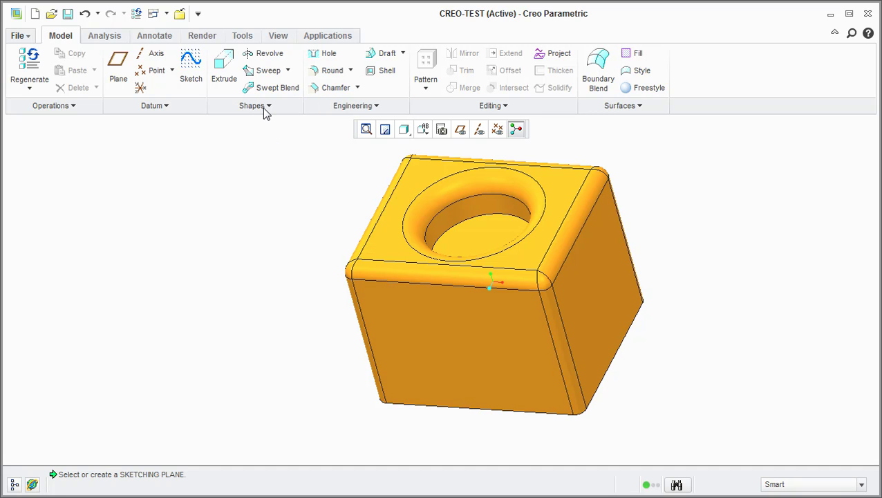
click(264, 110)
mouse_move(246, 125)
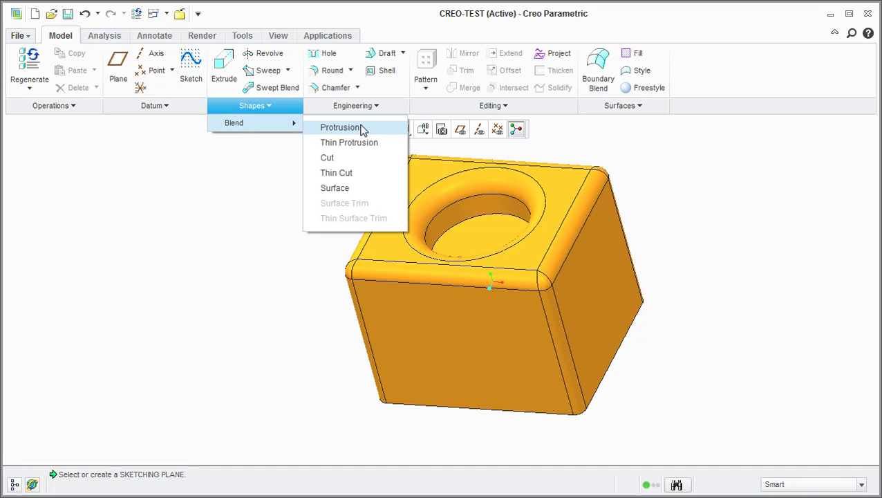
click(259, 179)
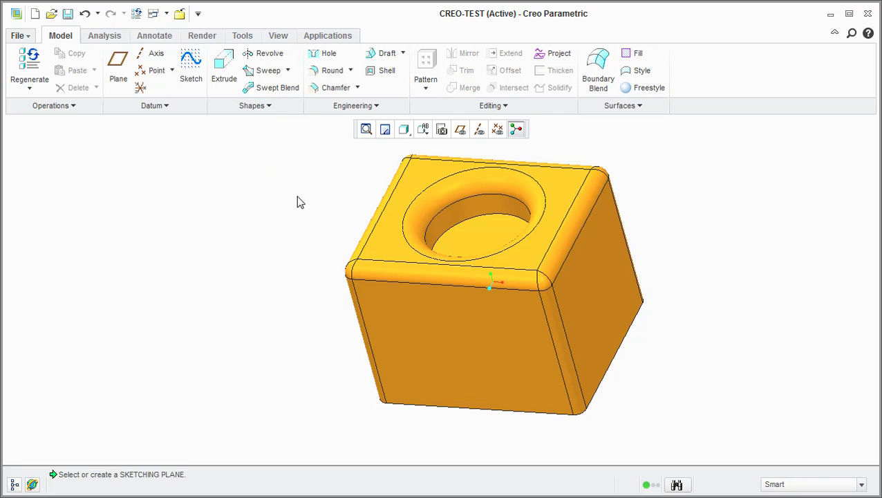
mouse_move(341, 301)
middle_down()
mouse_move(290, 293)
mouse_move(297, 258)
mouse_move(286, 302)
mouse_move(273, 286)
mouse_move(270, 295)
middle_up()
key(ctrl+d)
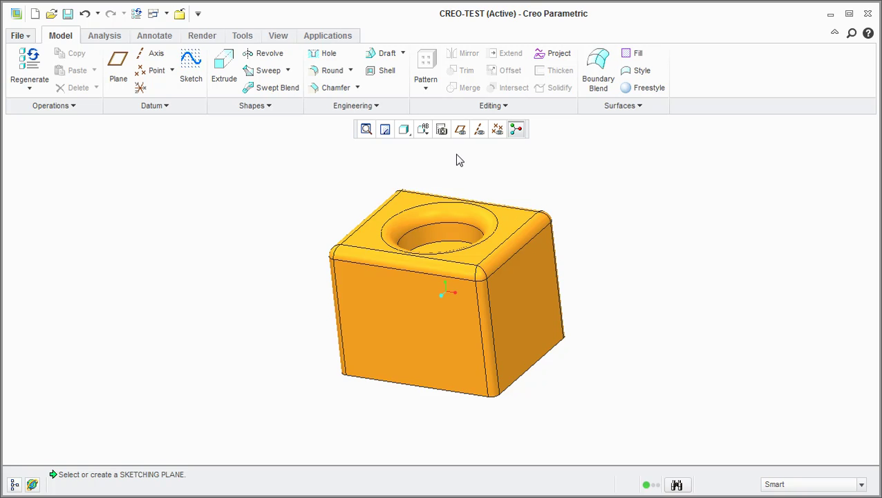
scroll(456, 159, down, 2)
scroll(462, 173, up, 2)
mouse_move(483, 228)
middle_down()
mouse_move(649, 242)
mouse_move(647, 250)
middle_up()
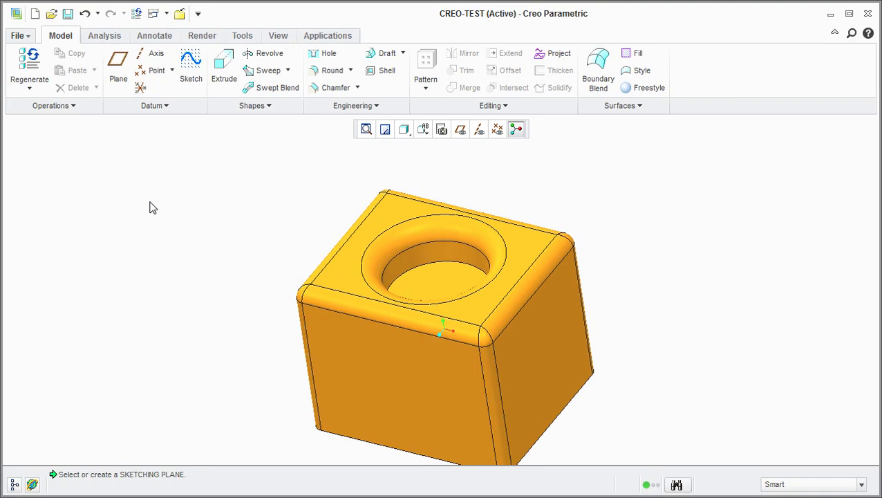